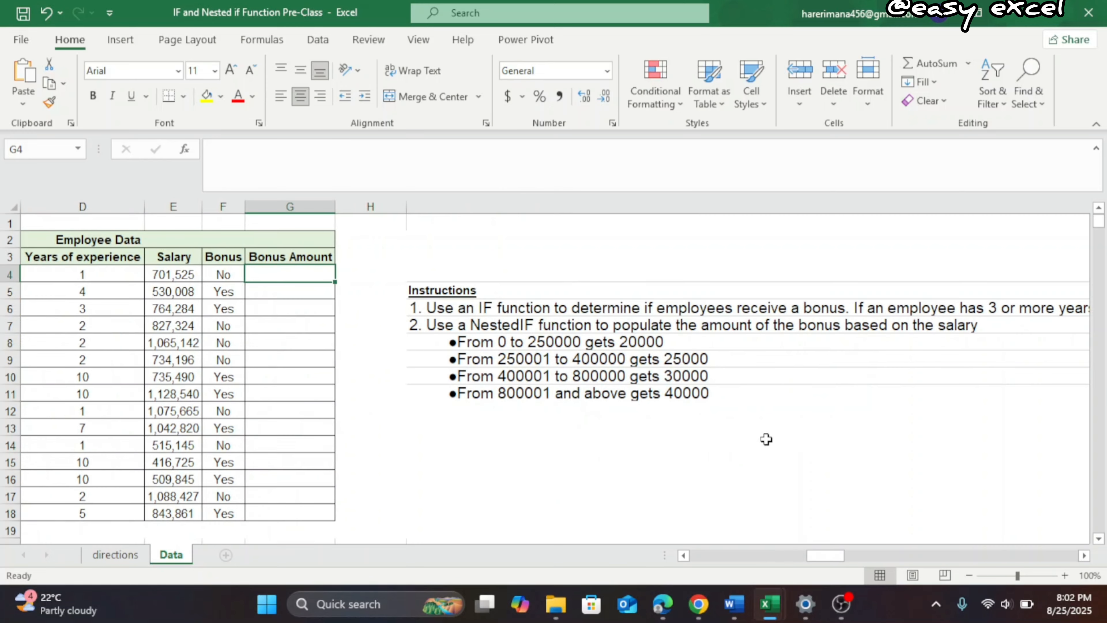
Start an IF formula in Bonus Amount cell G4 that returns 2000 when the salary in E4 is below 250000
{"action": "scroll", "coordinate": [767, 439], "scroll_direction": "left", "scroll_amount": 2}
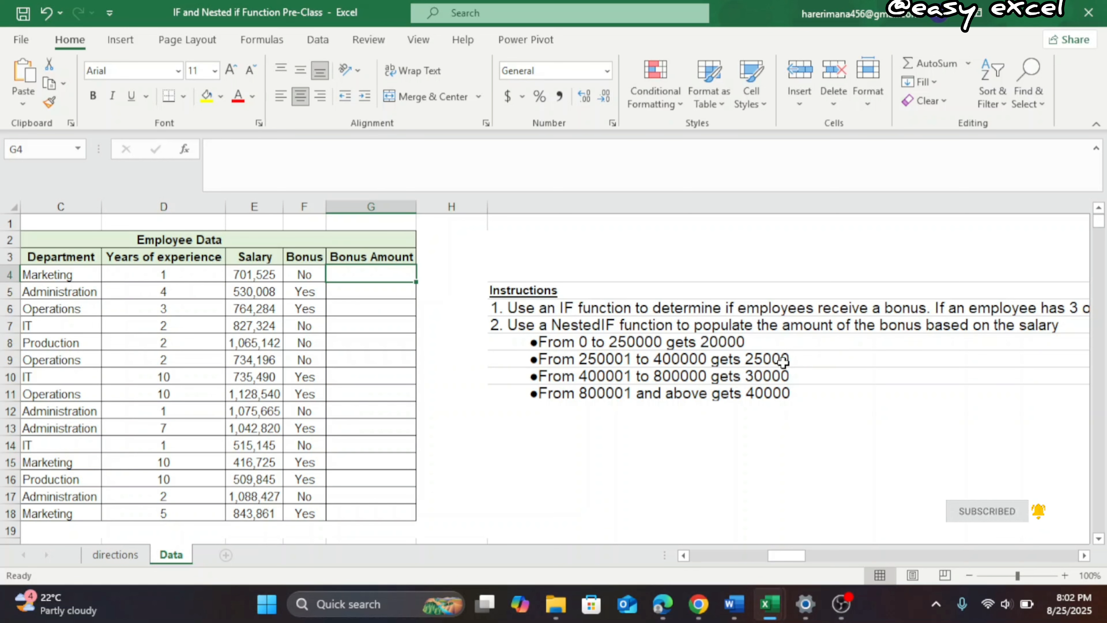
{"action": "scroll", "coordinate": [665, 473], "scroll_direction": "left", "scroll_amount": 1}
{"action": "scroll", "coordinate": [665, 474], "scroll_direction": "right", "scroll_amount": 1}
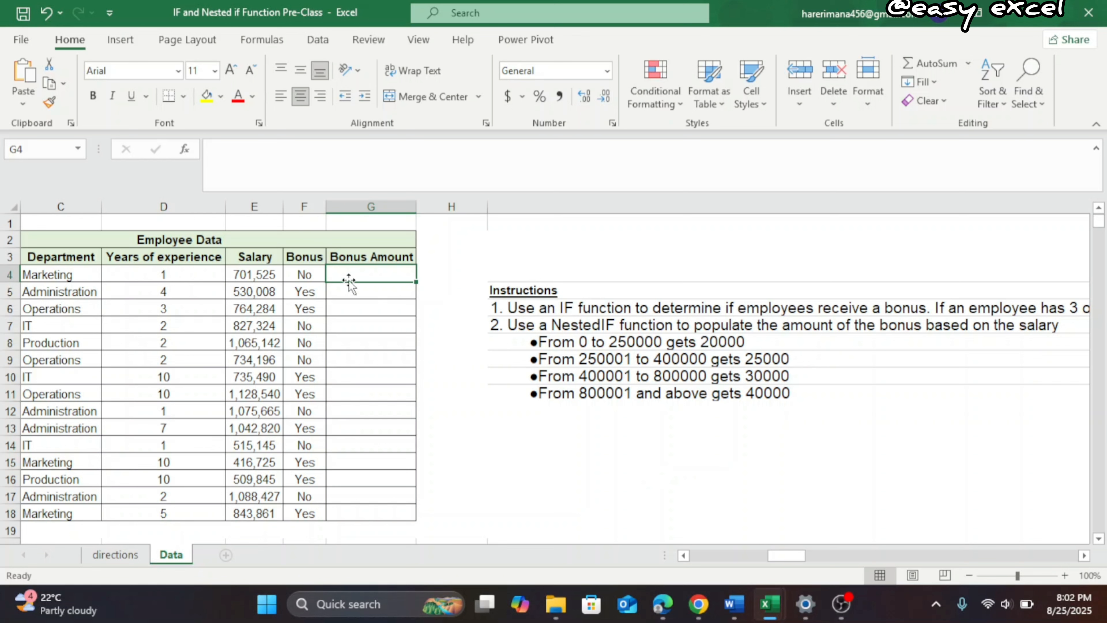
{"action": "type", "text": "="}
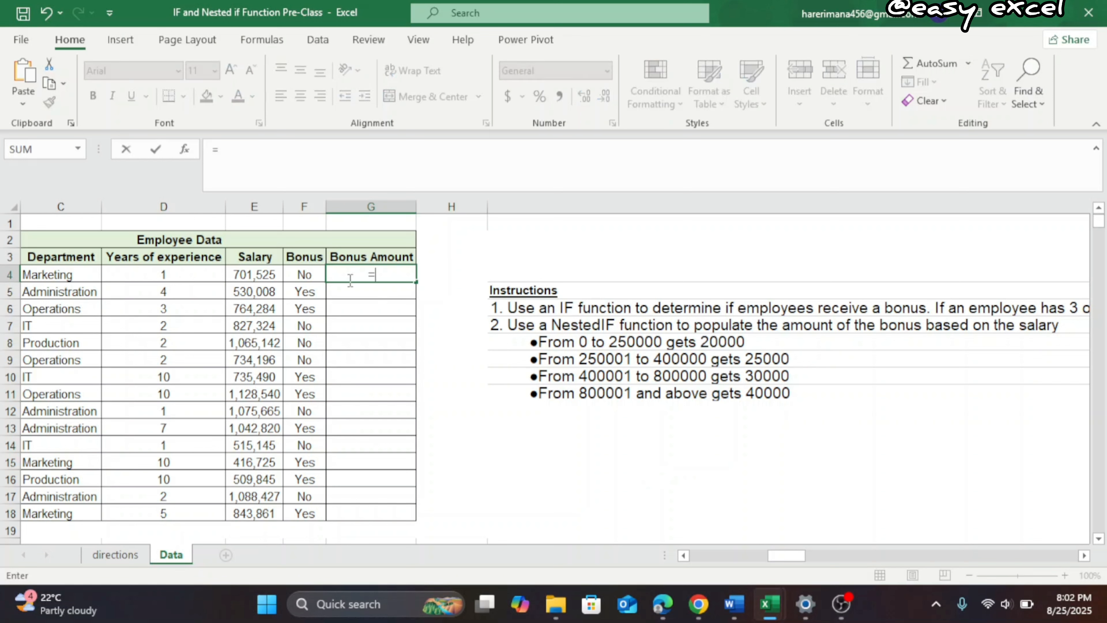
{"action": "type", "text": "if"}
{"action": "key", "text": "Tab"}
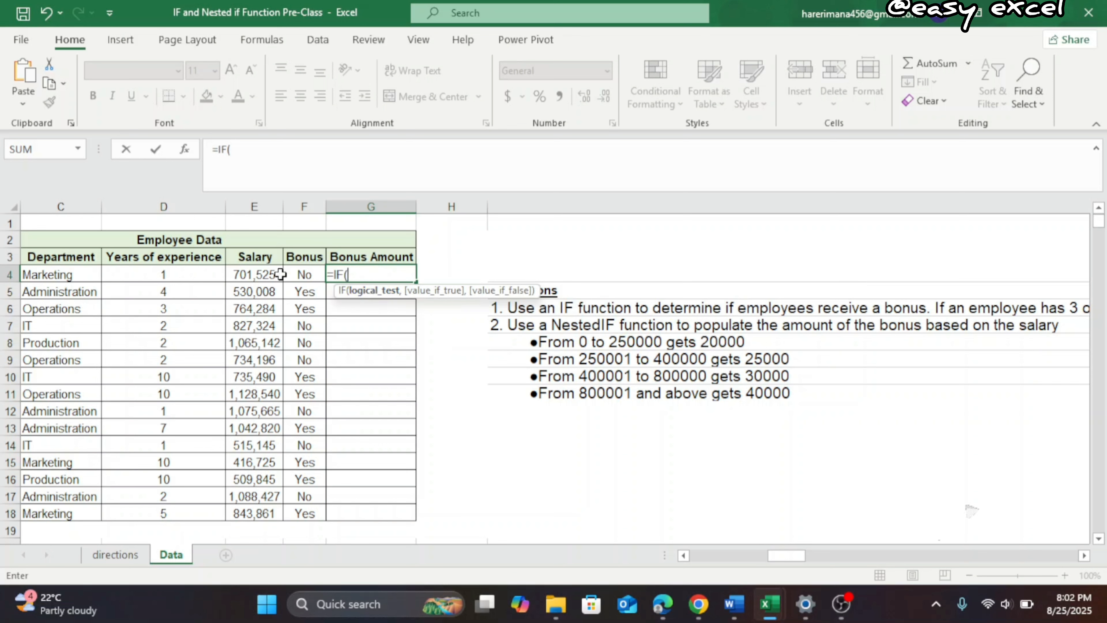
{"action": "left_click", "coordinate": [267, 274]}
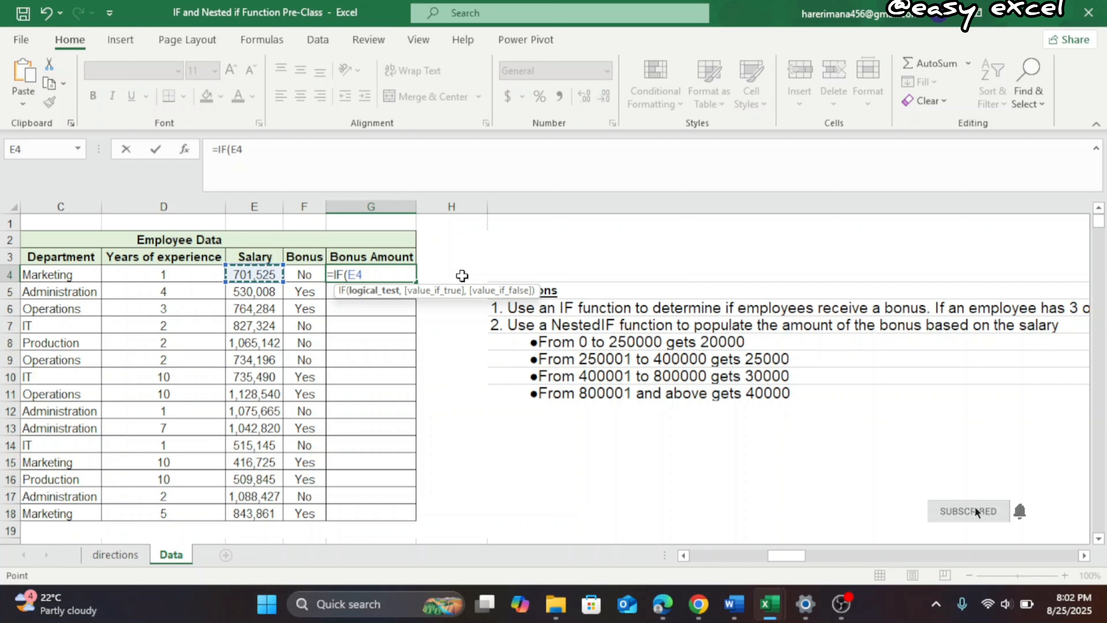
{"action": "type", "text": "<250000"}
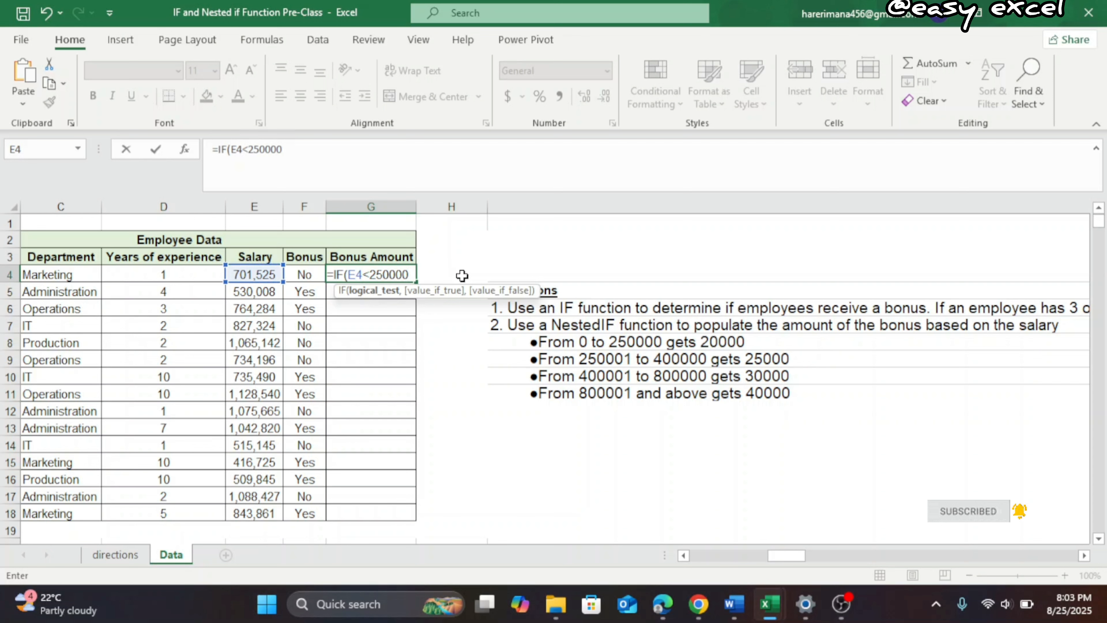
{"action": "type", "text": ","}
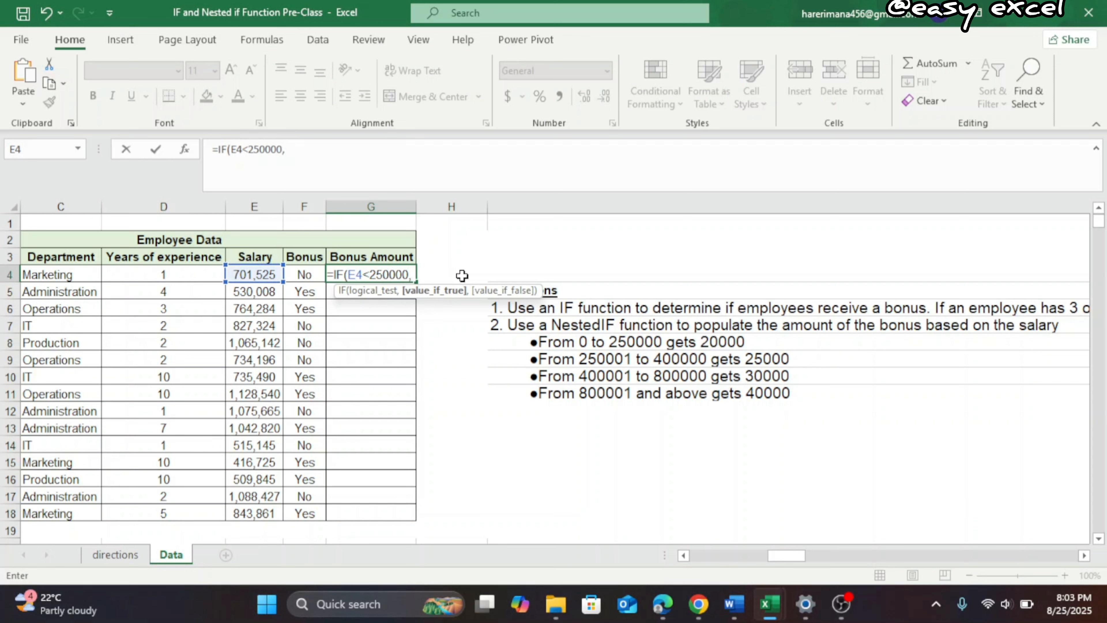
{"action": "type", "text": "2000"}
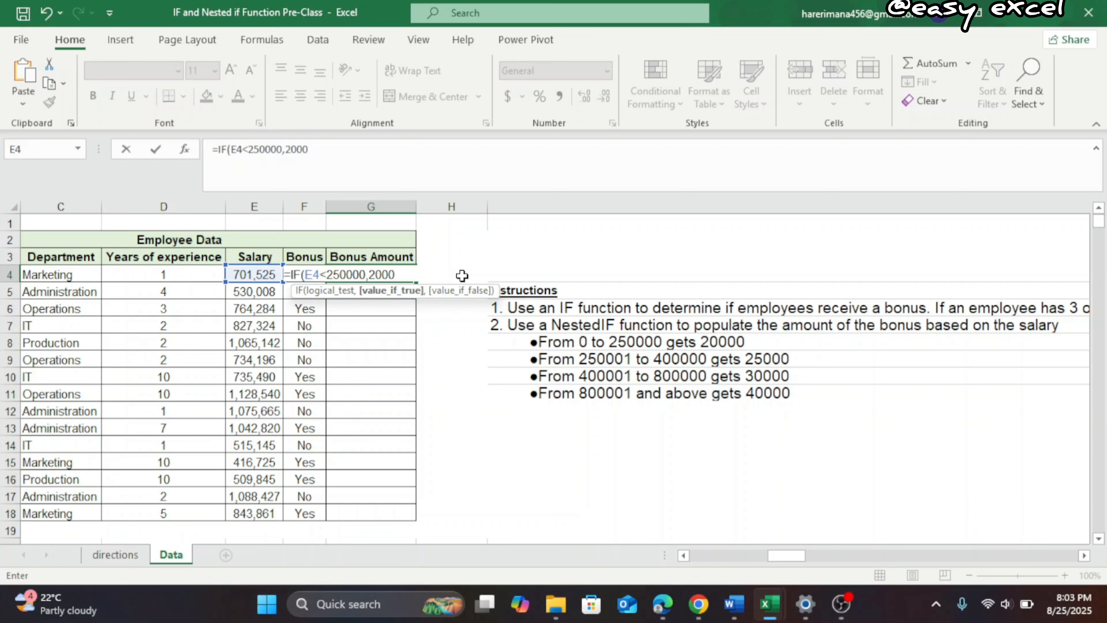
{"action": "type", "text": ","}
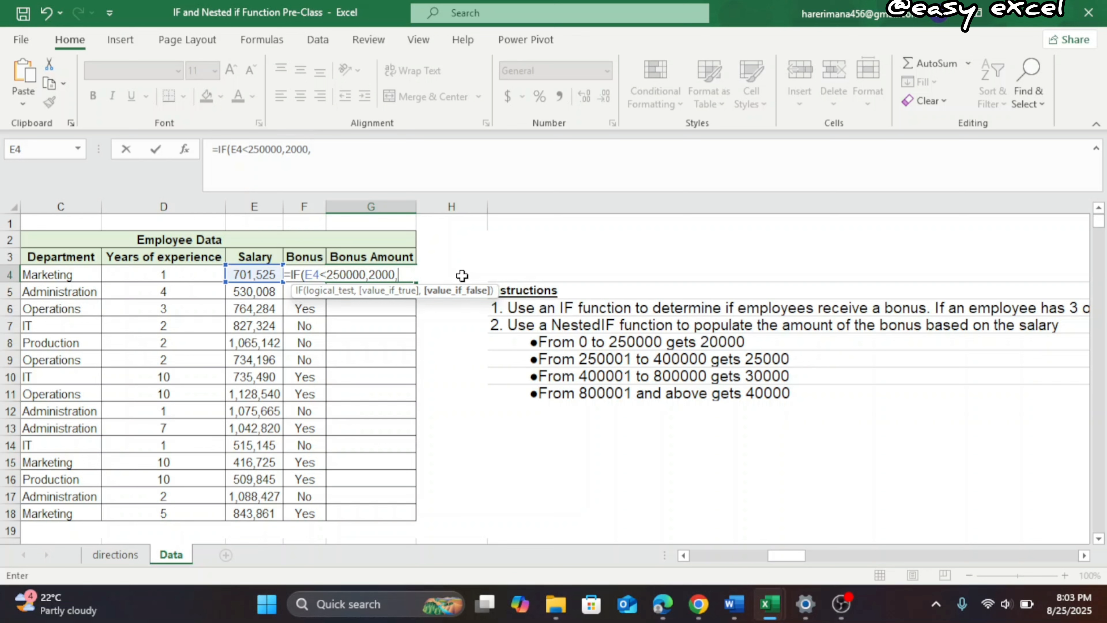
{"action": "type", "text": "if"}
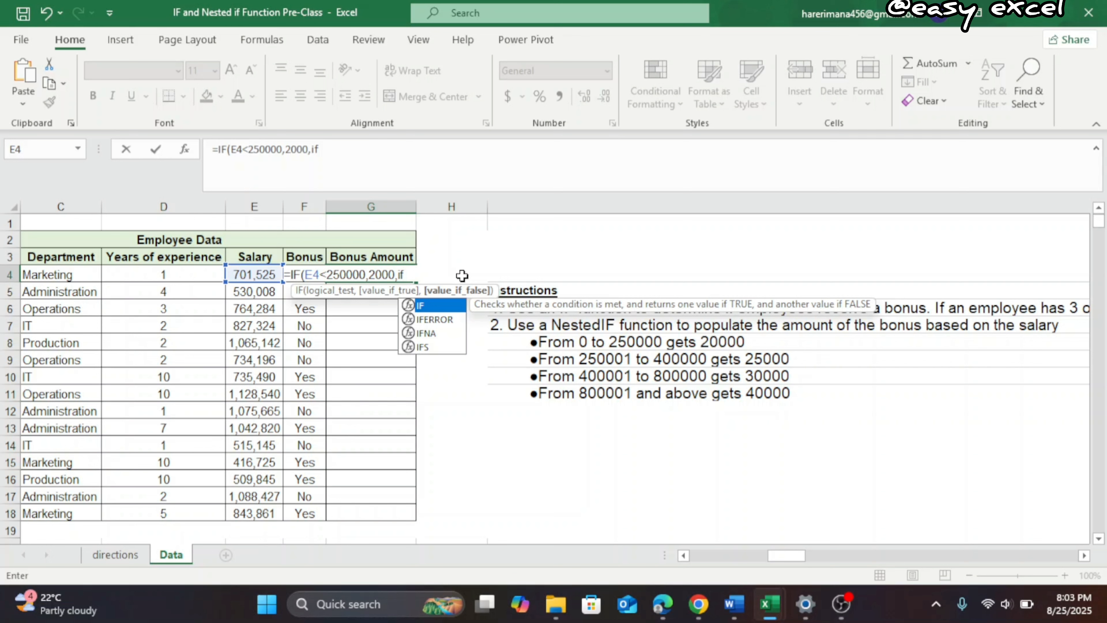
Nest a second IF as the false value, returning 25000 when E4 is below 400000
{"action": "key", "text": "Tab"}
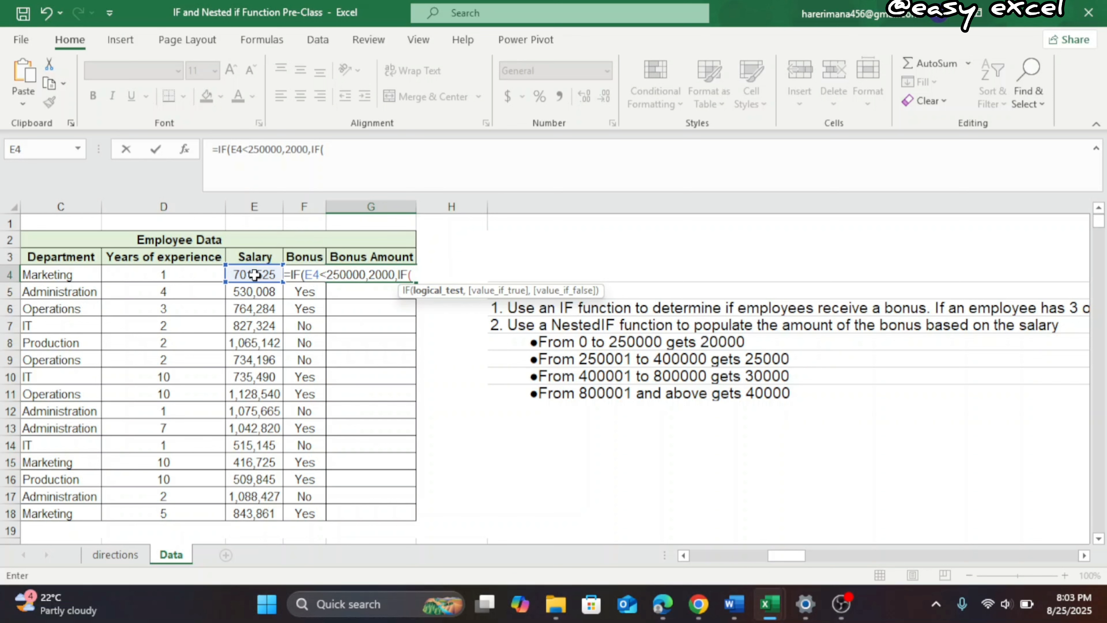
{"action": "left_click", "coordinate": [254, 275]}
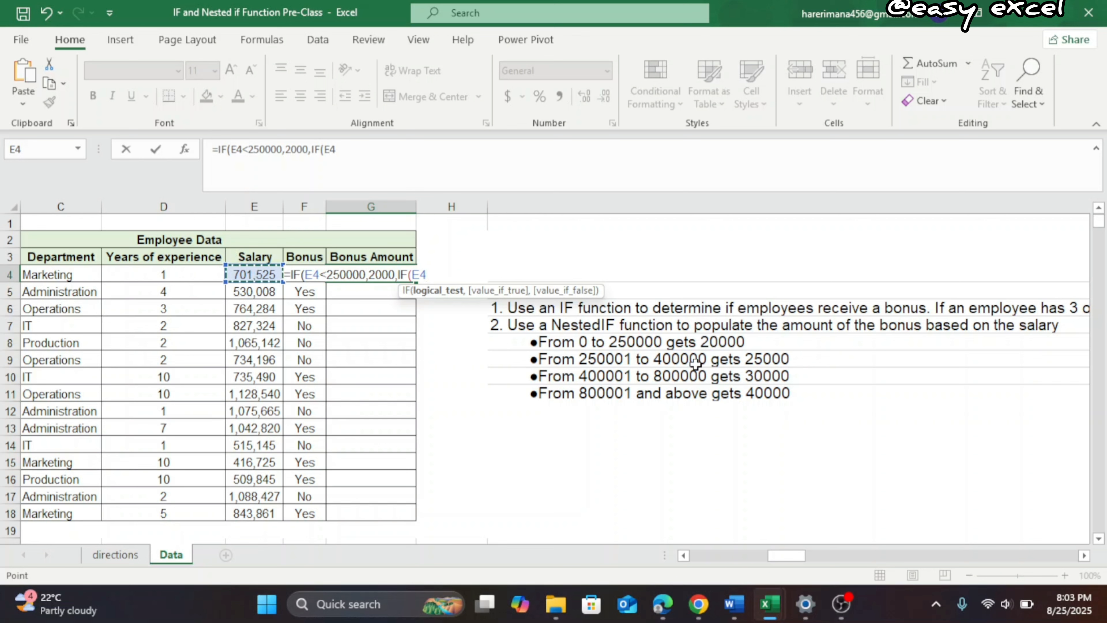
{"action": "type", "text": "<"}
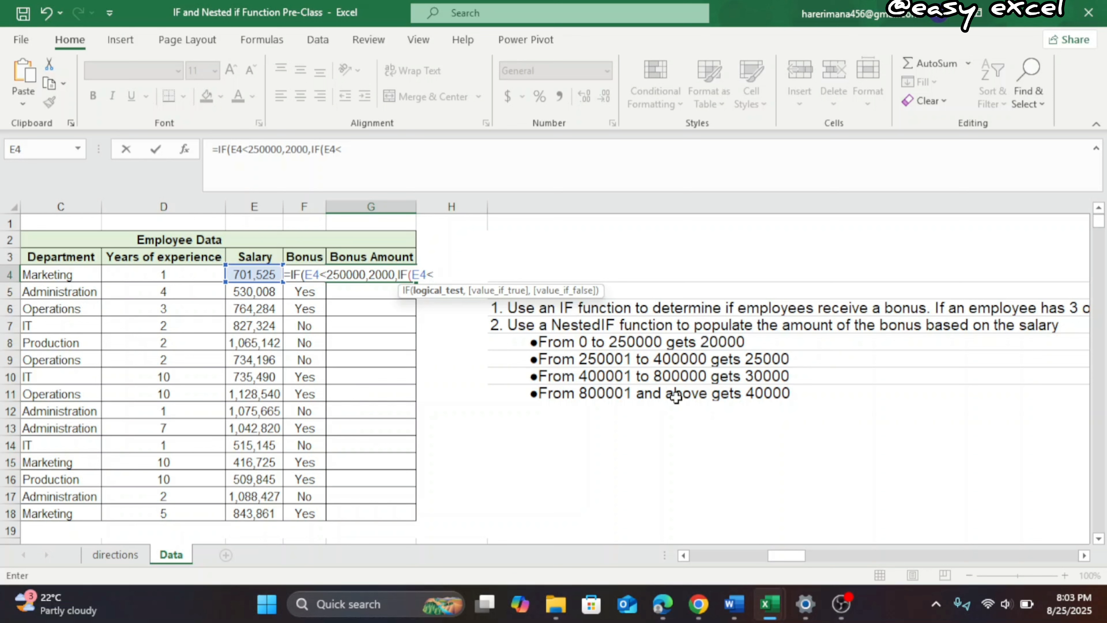
{"action": "type", "text": "400000"}
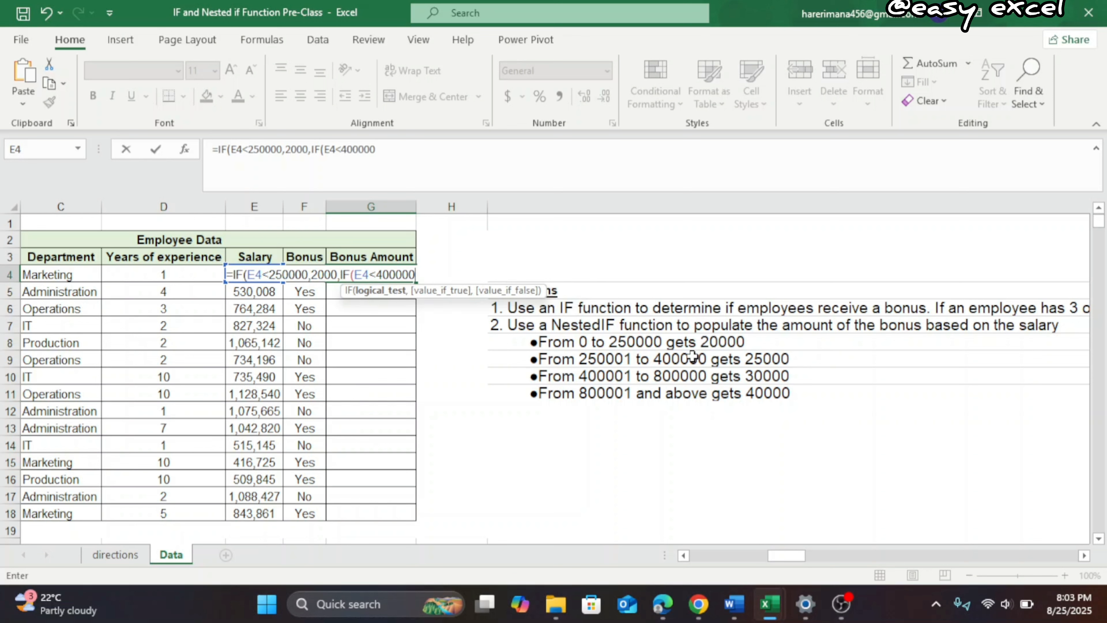
{"action": "type", "text": ","}
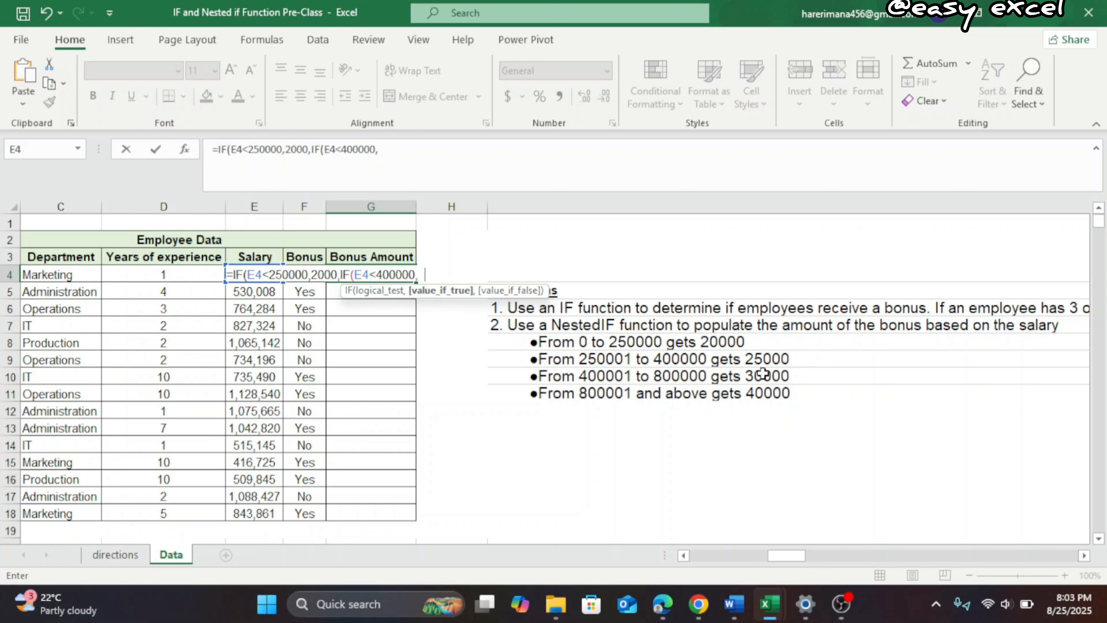
{"action": "type", "text": "25000"}
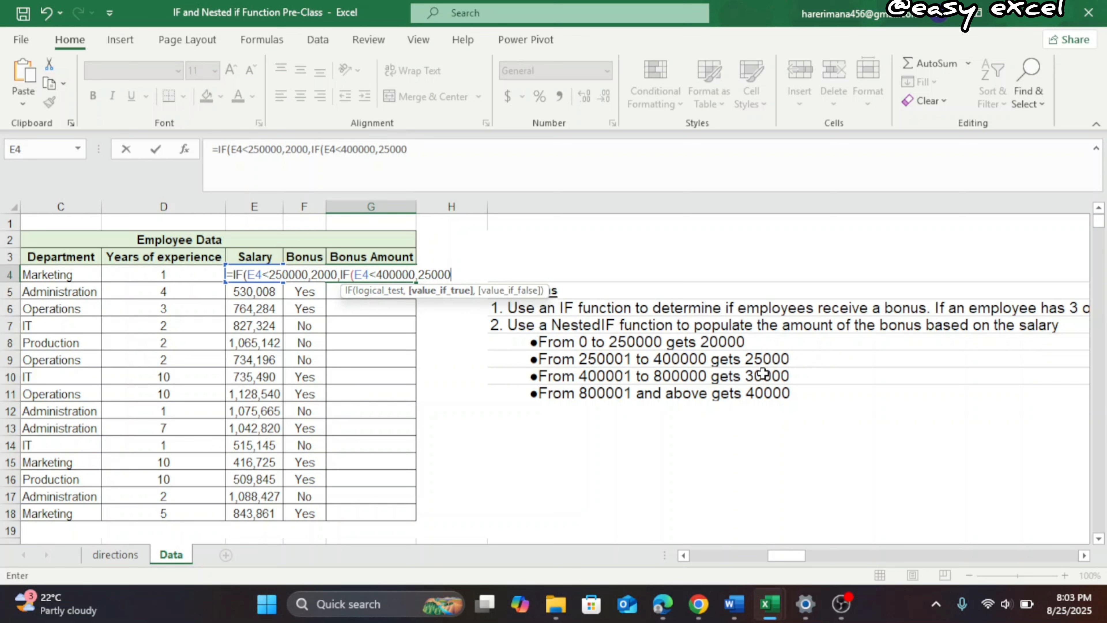
{"action": "type", "text": ","}
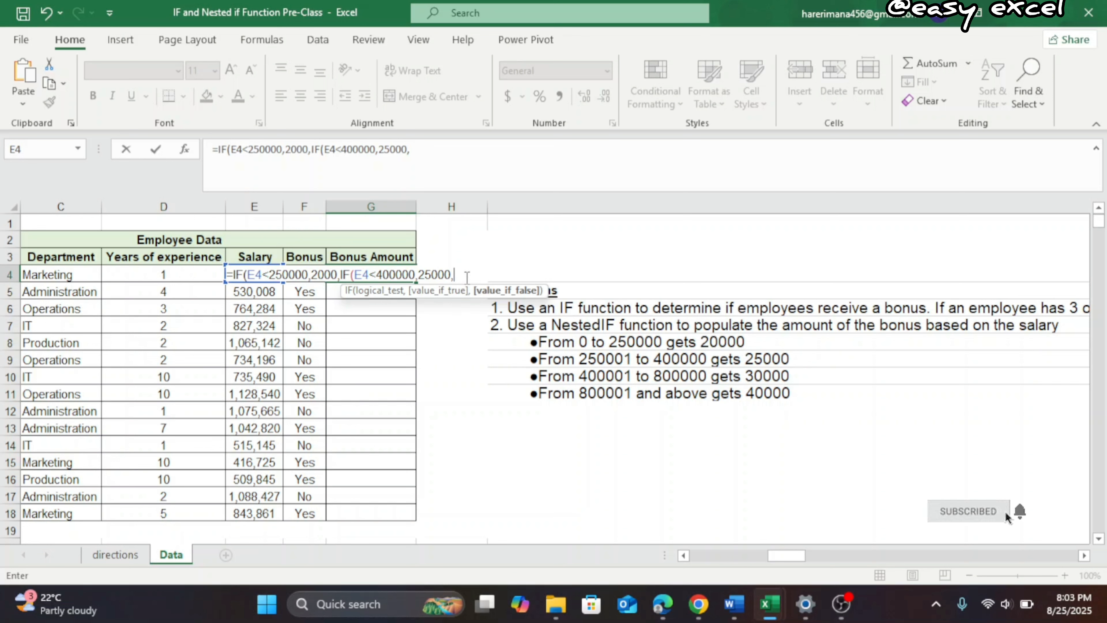
Nest a third IF in the G4 formula, returning 30000 when E4 is below 800000
{"action": "type", "text": "if"}
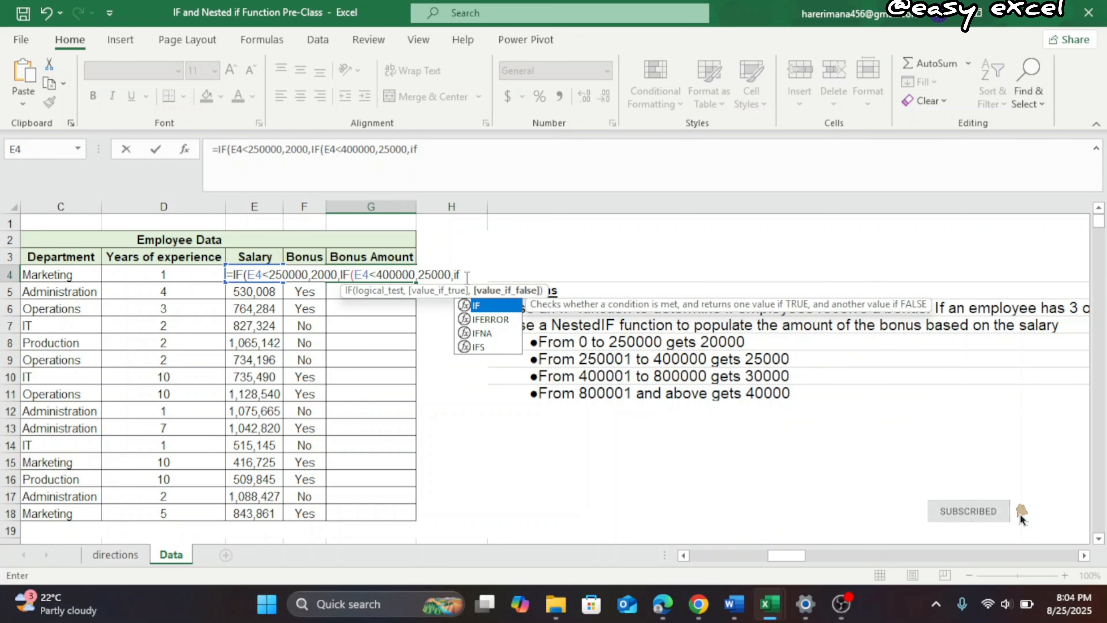
{"action": "key", "text": "Tab"}
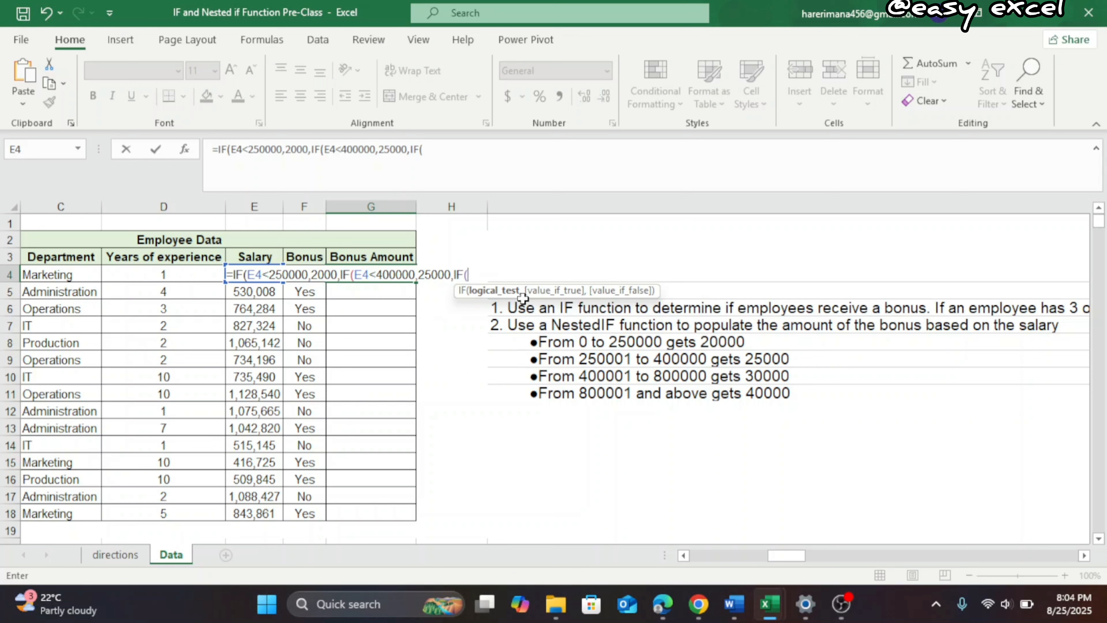
{"action": "type", "text": "E4<8"}
{"action": "type", "text": "00000"}
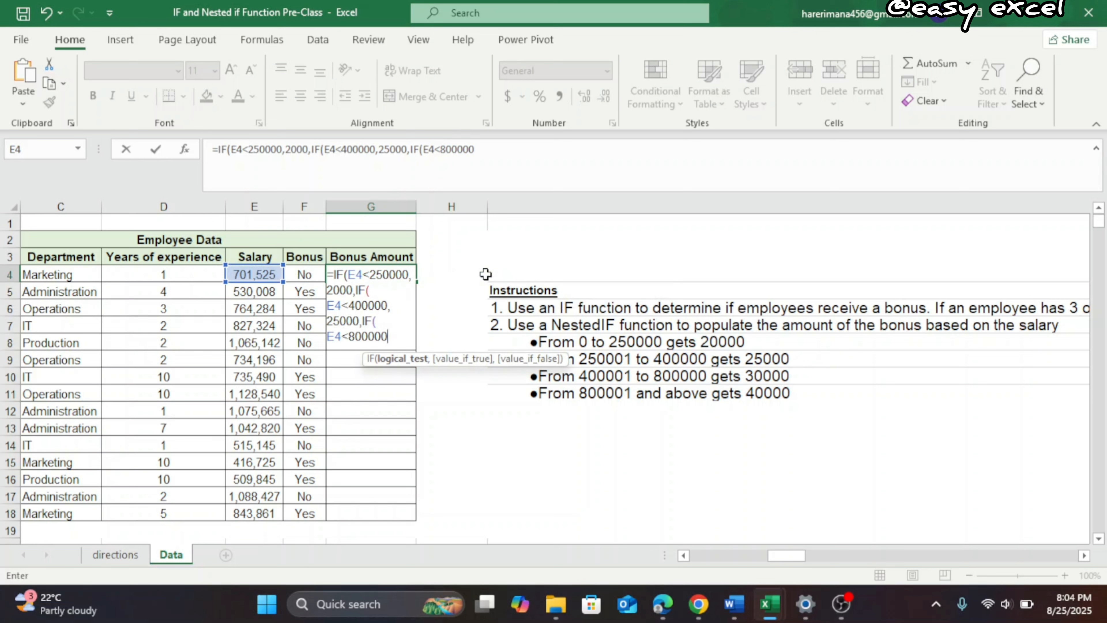
{"action": "type", "text": ","}
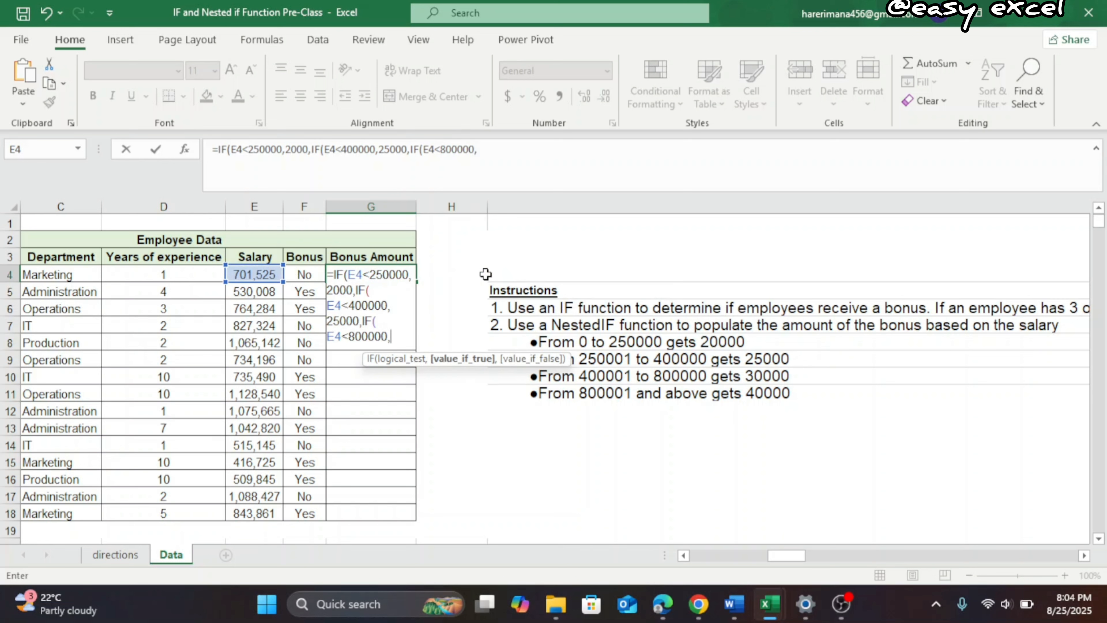
{"action": "type", "text": "30000"}
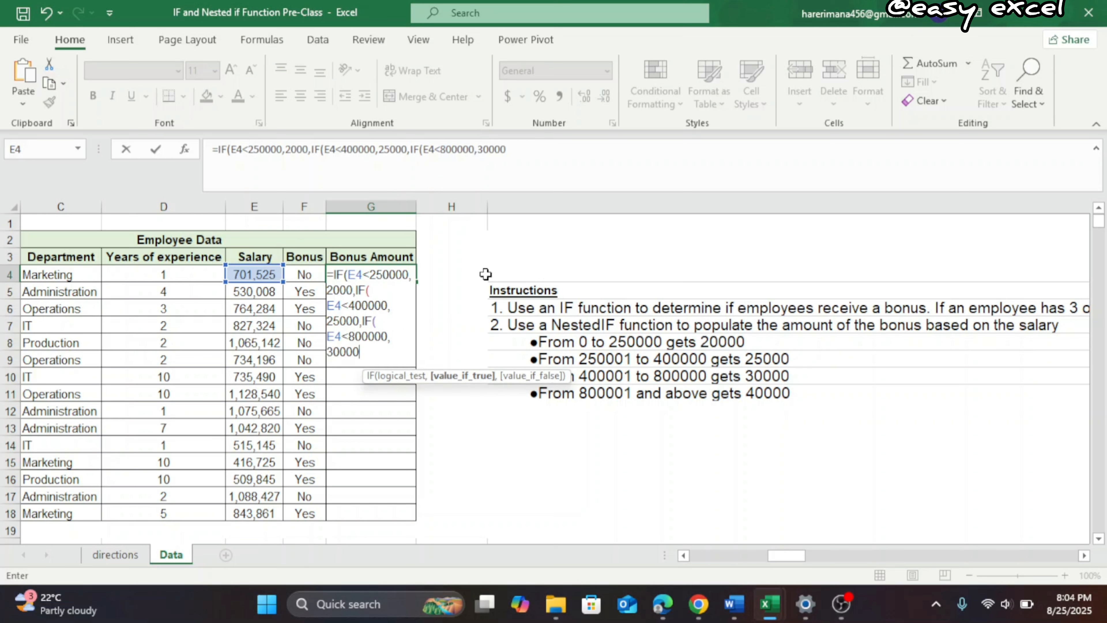
{"action": "type", "text": ",40000"}
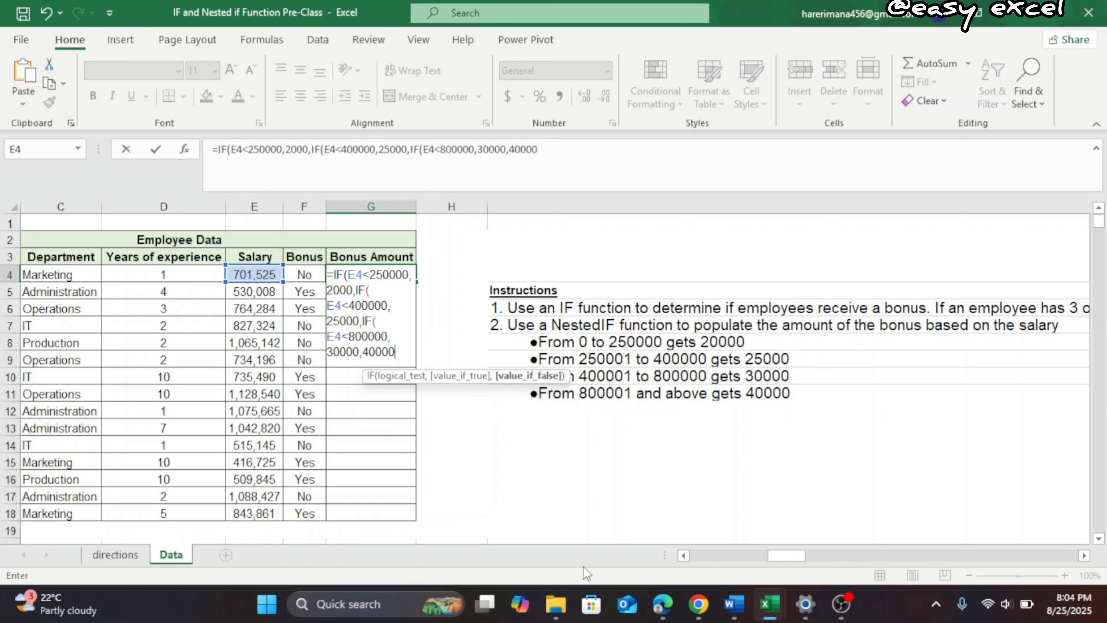
Complete the G4 formula with 40000 for all remaining salaries, accepting the bracket correction, and fill it down the Bonus Amount column
{"action": "type", "text": ")"}
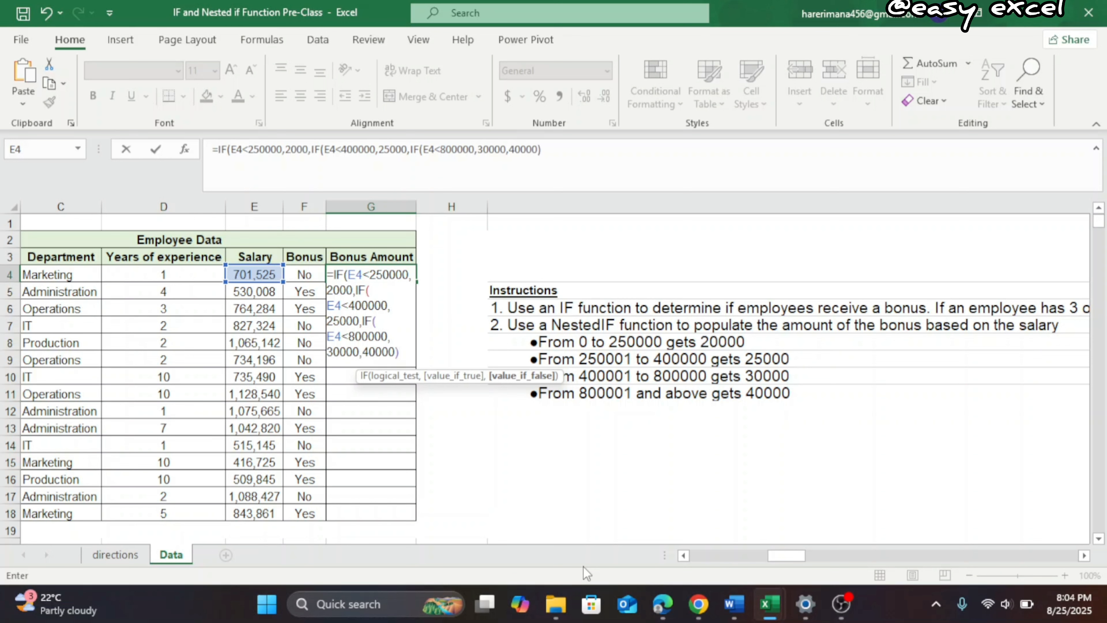
{"action": "key", "text": "Return"}
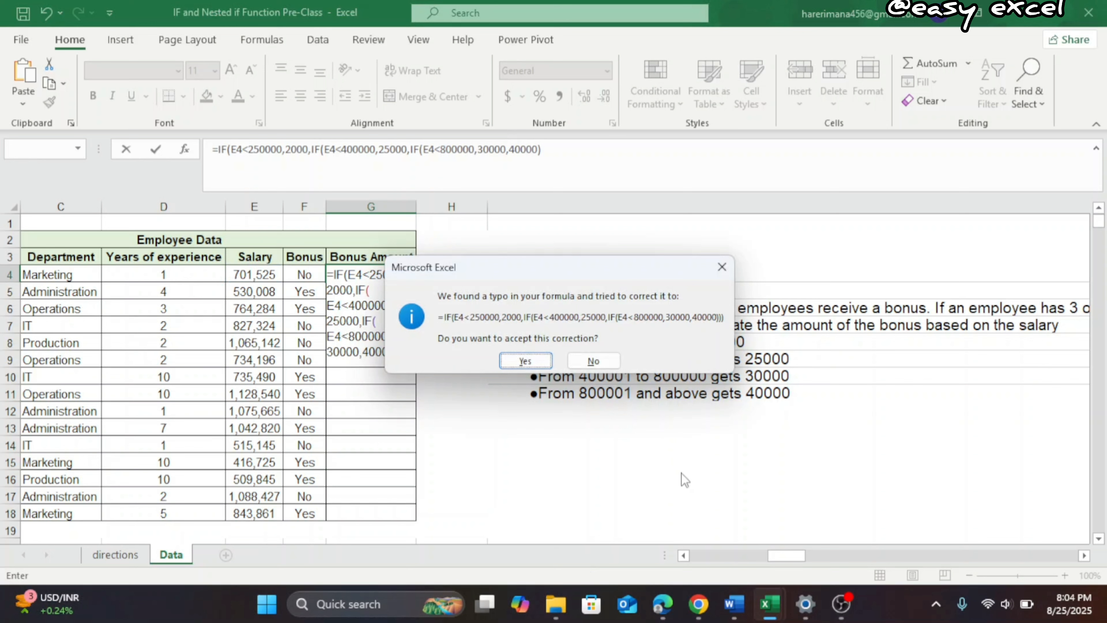
{"action": "left_click", "coordinate": [519, 357]}
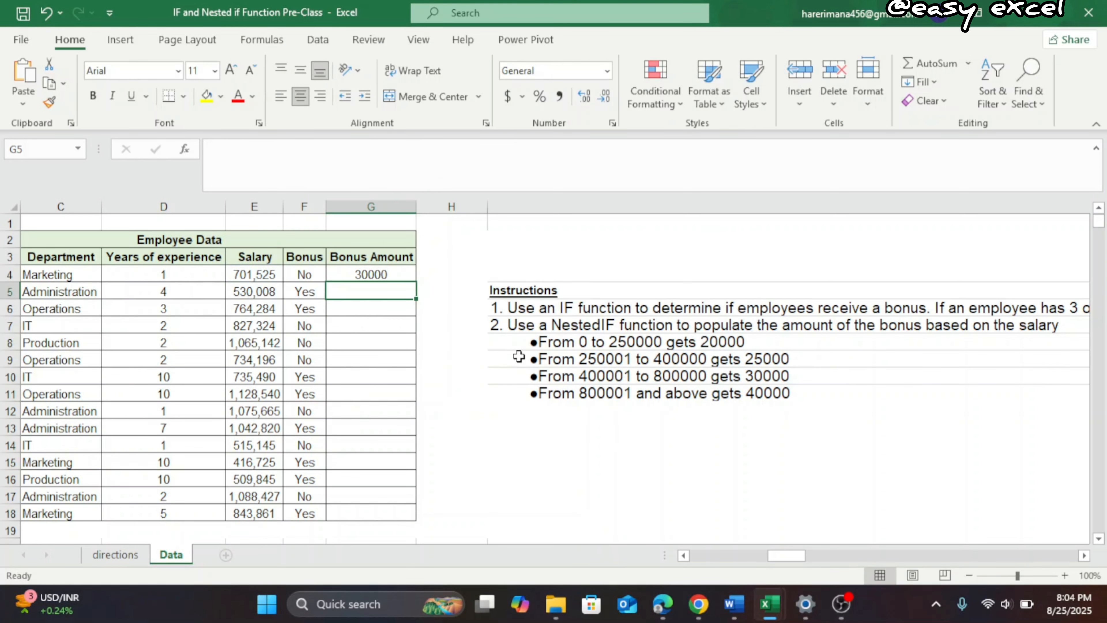
{"action": "left_click", "coordinate": [347, 271]}
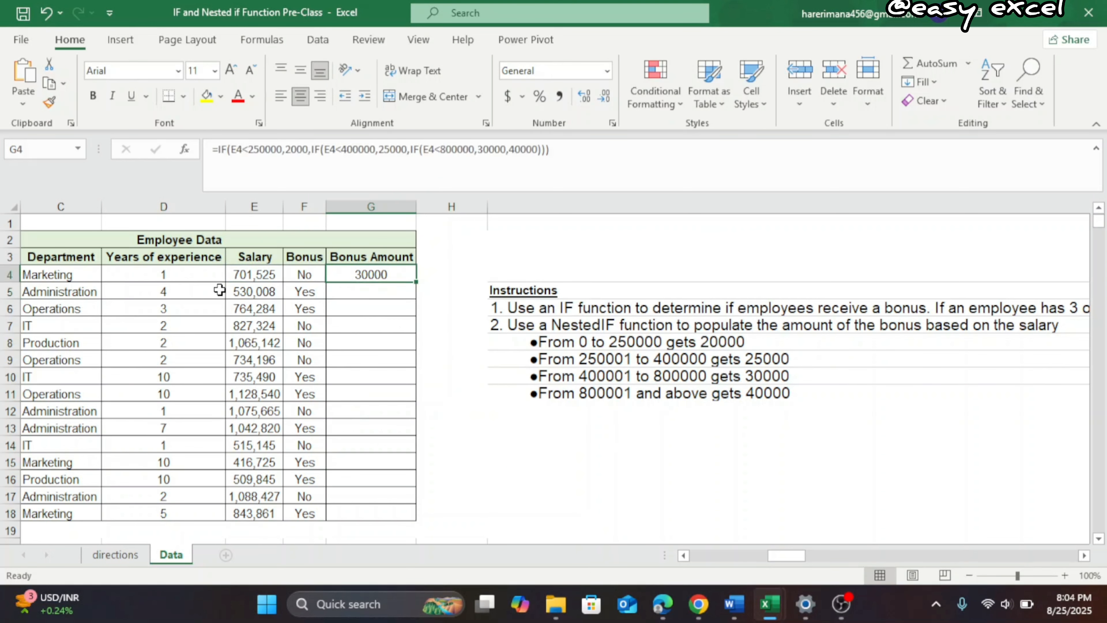
{"action": "double_click", "coordinate": [417, 283]}
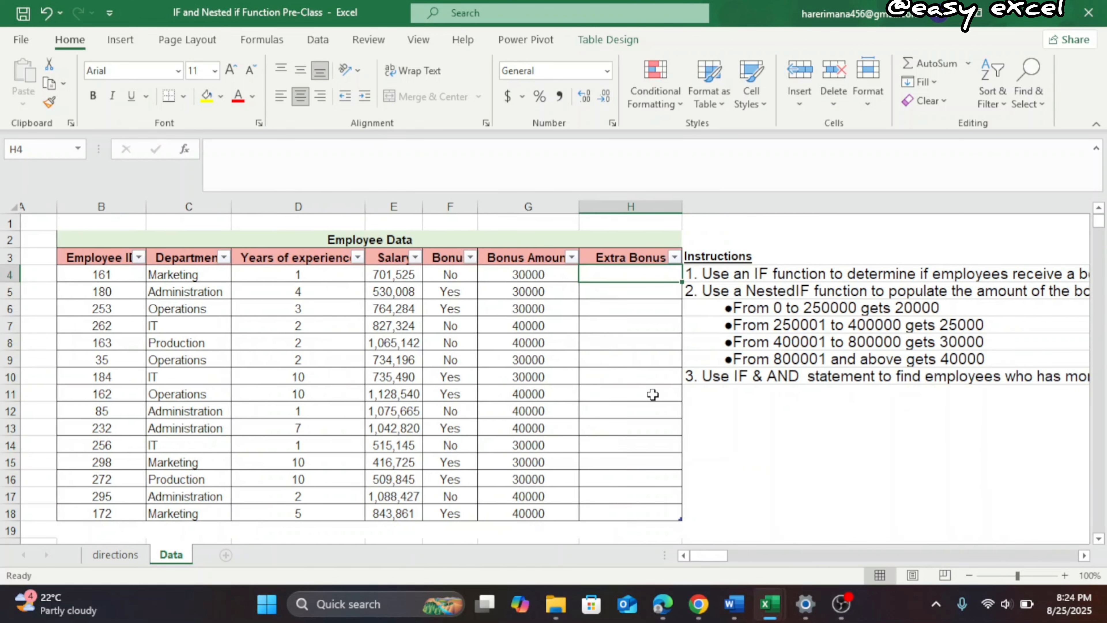
Start an IF formula with a nested AND in Extra Bonus cell H4, testing whether Years of experience is greater than 4
{"action": "scroll", "coordinate": [871, 406], "scroll_direction": "right", "scroll_amount": 3}
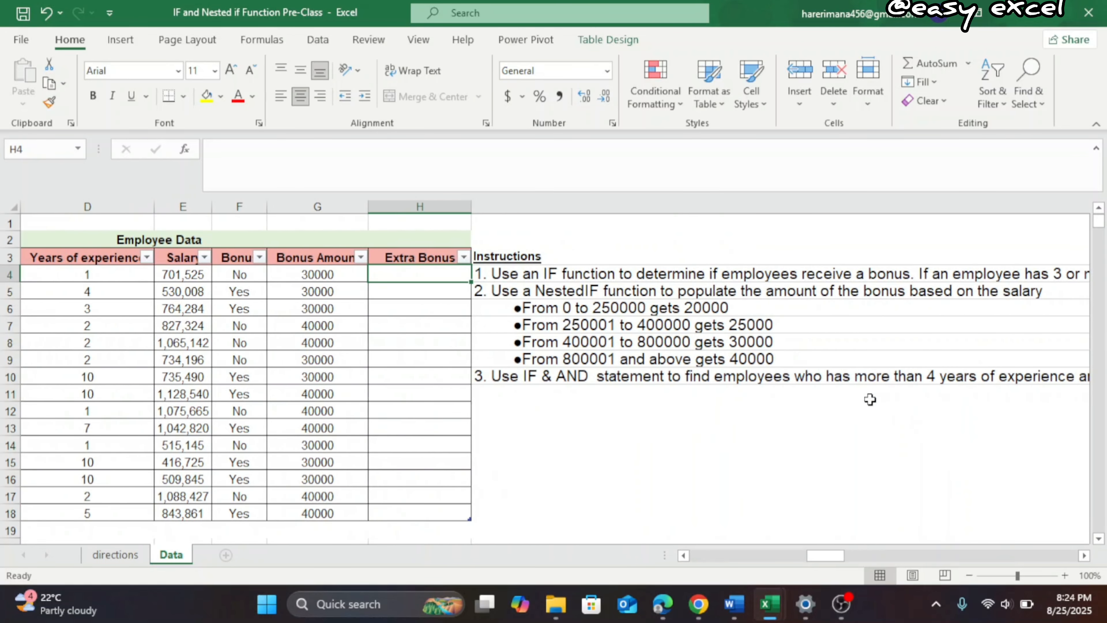
{"action": "scroll", "coordinate": [871, 399], "scroll_direction": "right", "scroll_amount": 3}
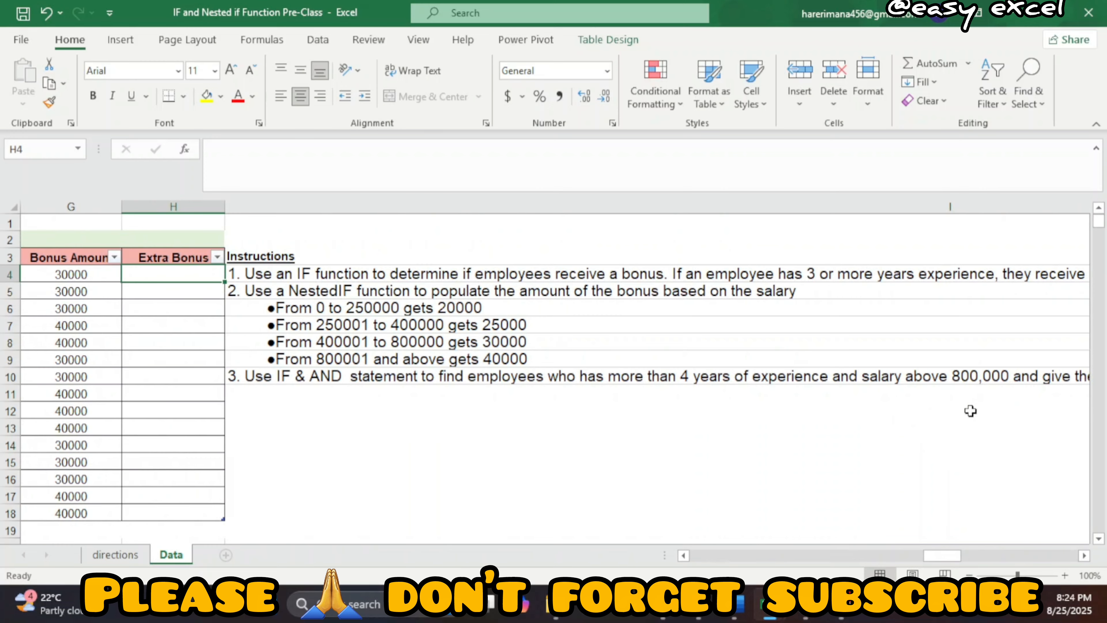
{"action": "scroll", "coordinate": [637, 488], "scroll_direction": "left", "scroll_amount": 5}
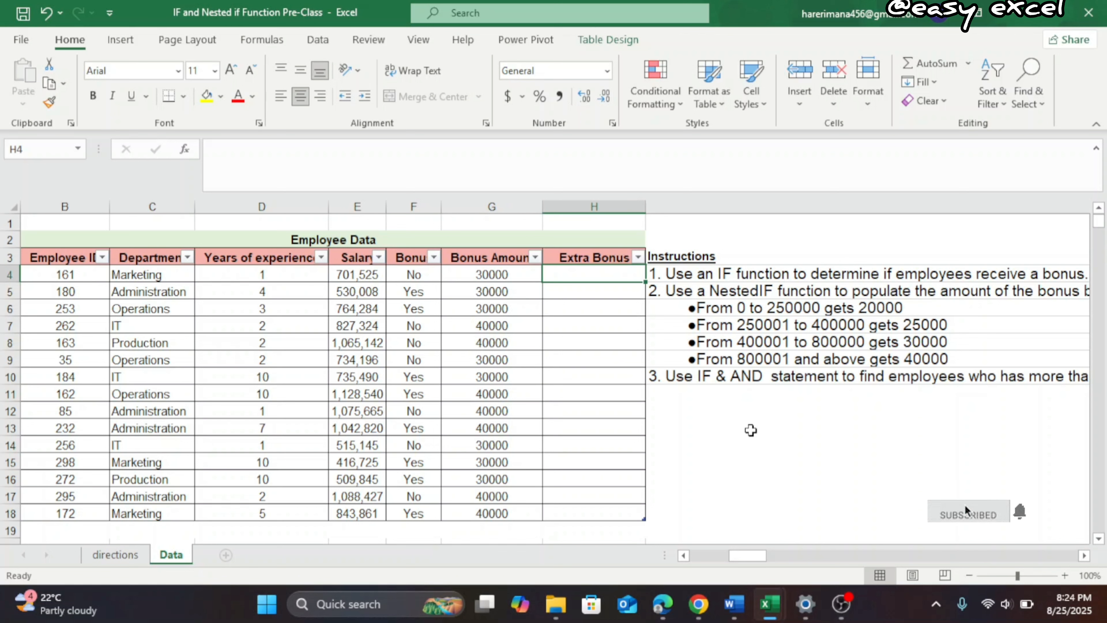
{"action": "type", "text": "="}
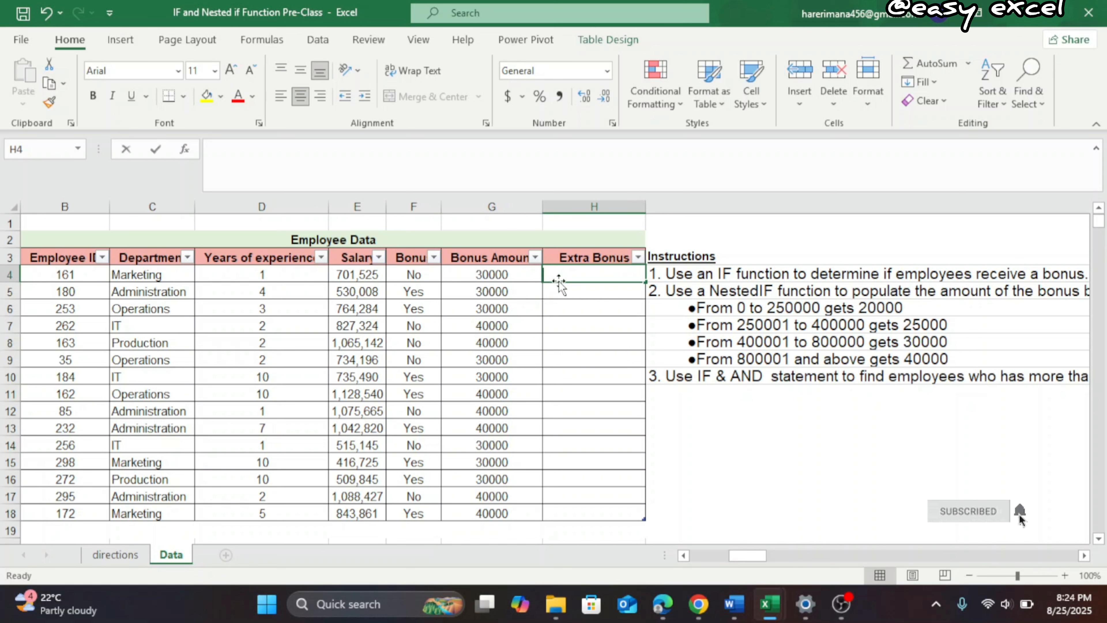
{"action": "type", "text": "if"}
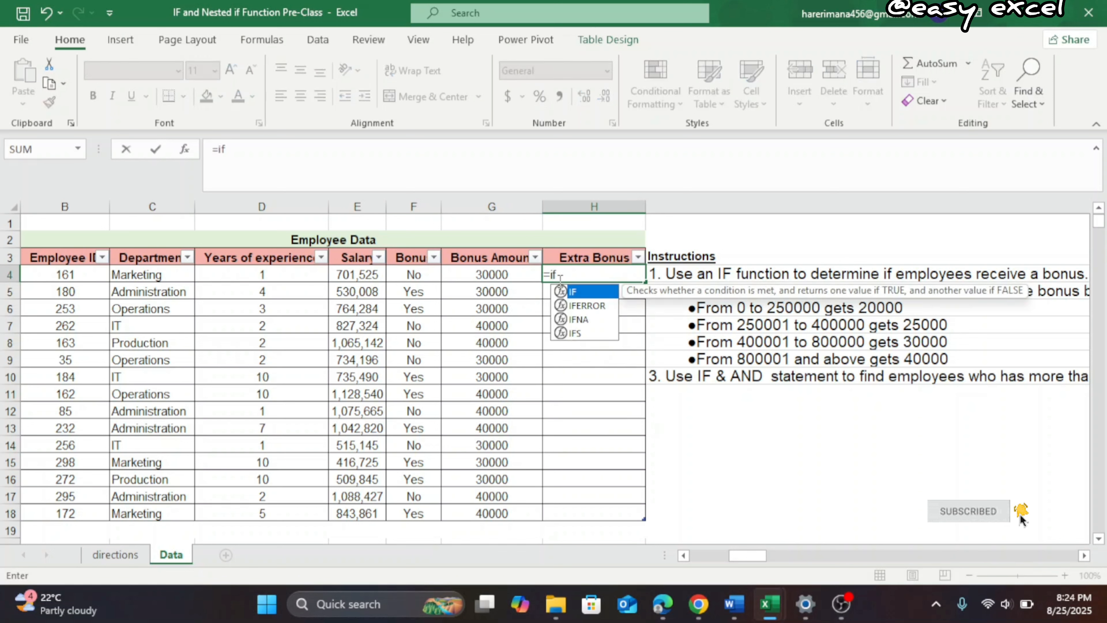
{"action": "key", "text": "Tab"}
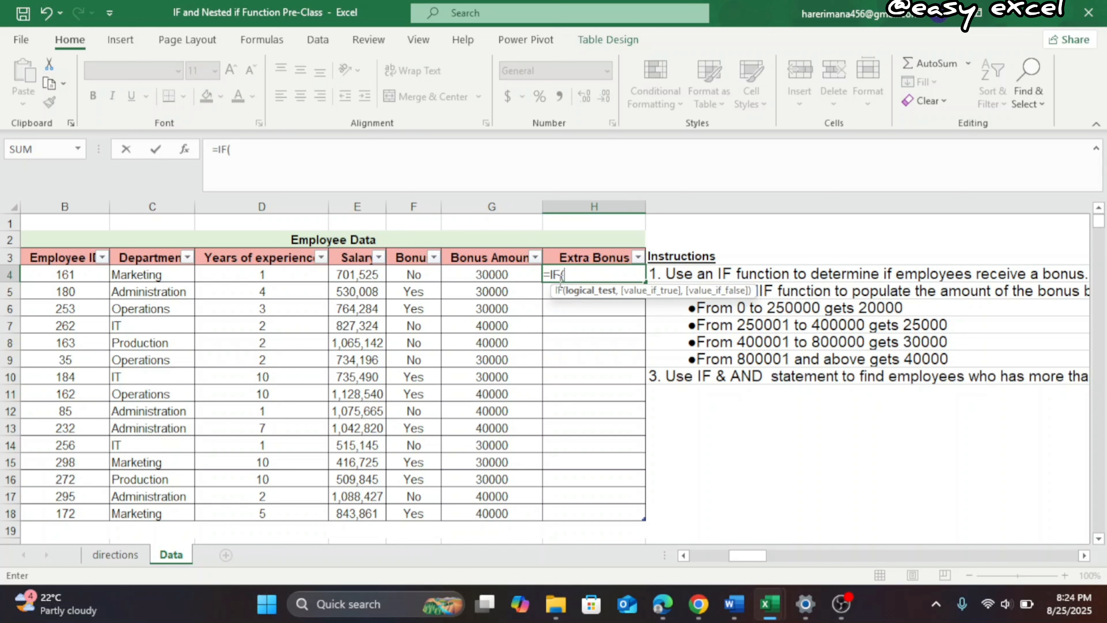
{"action": "type", "text": "and"}
{"action": "key", "text": "Tab"}
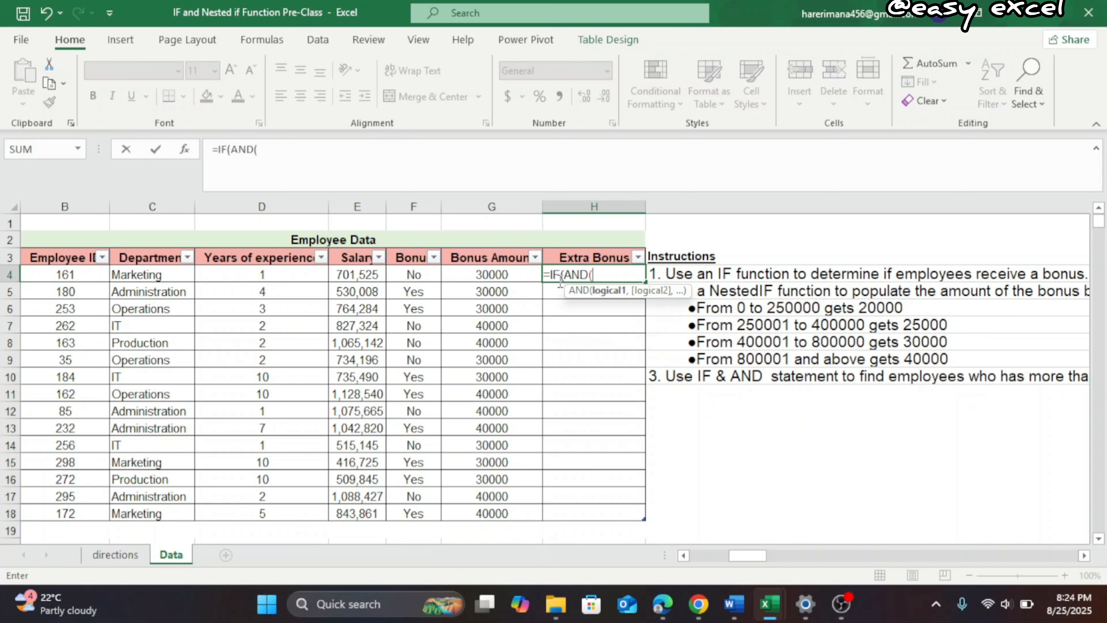
{"action": "left_click", "coordinate": [261, 278]}
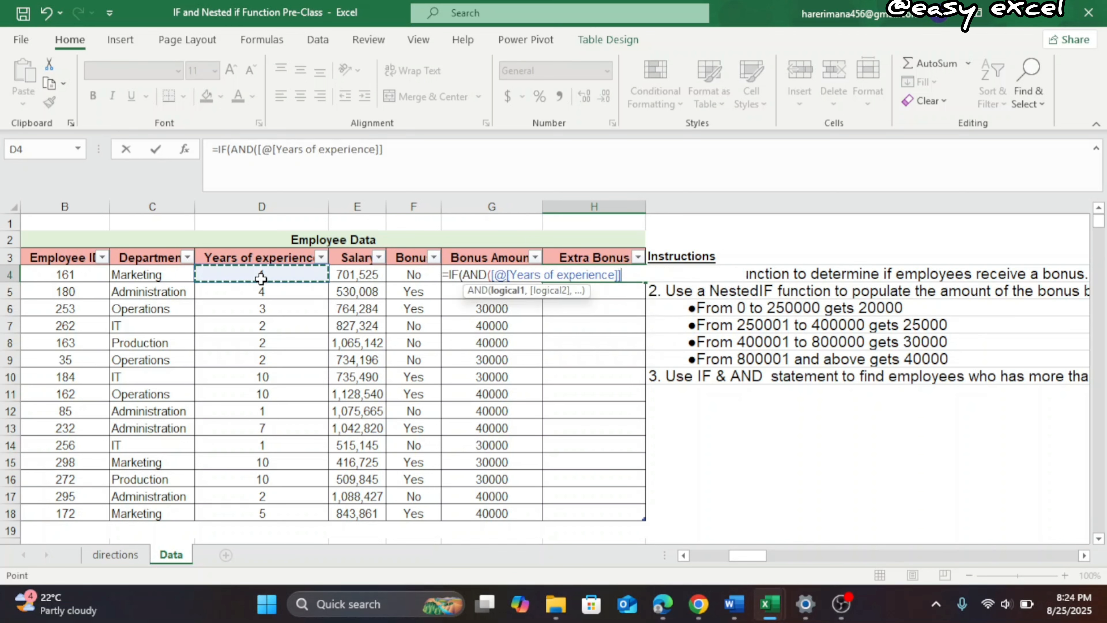
{"action": "type", "text": ">4"}
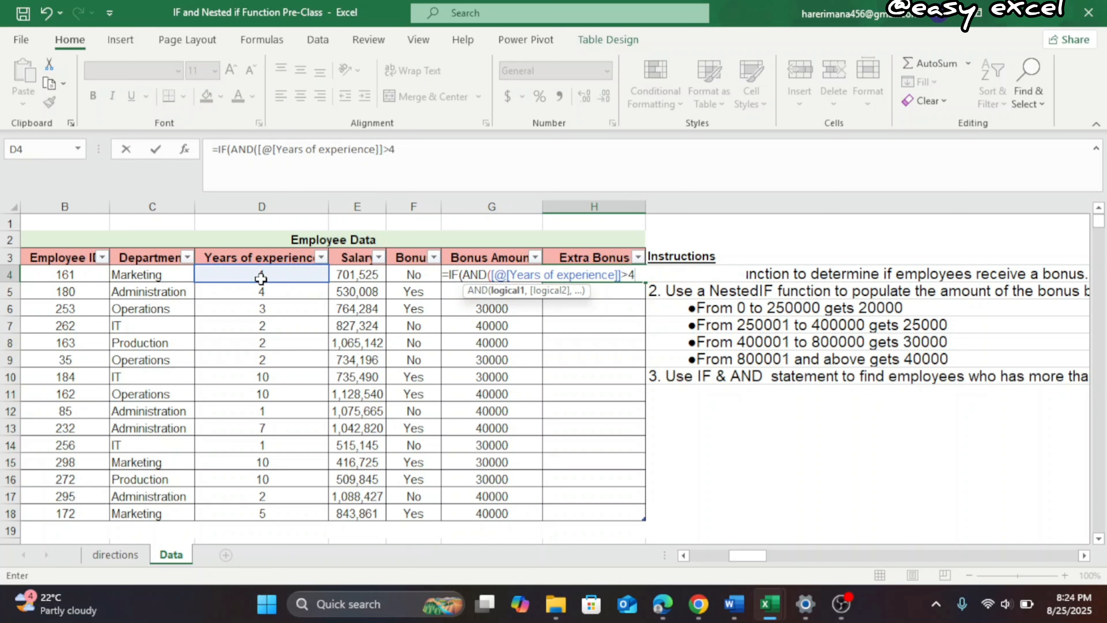
{"action": "type", "text": ","}
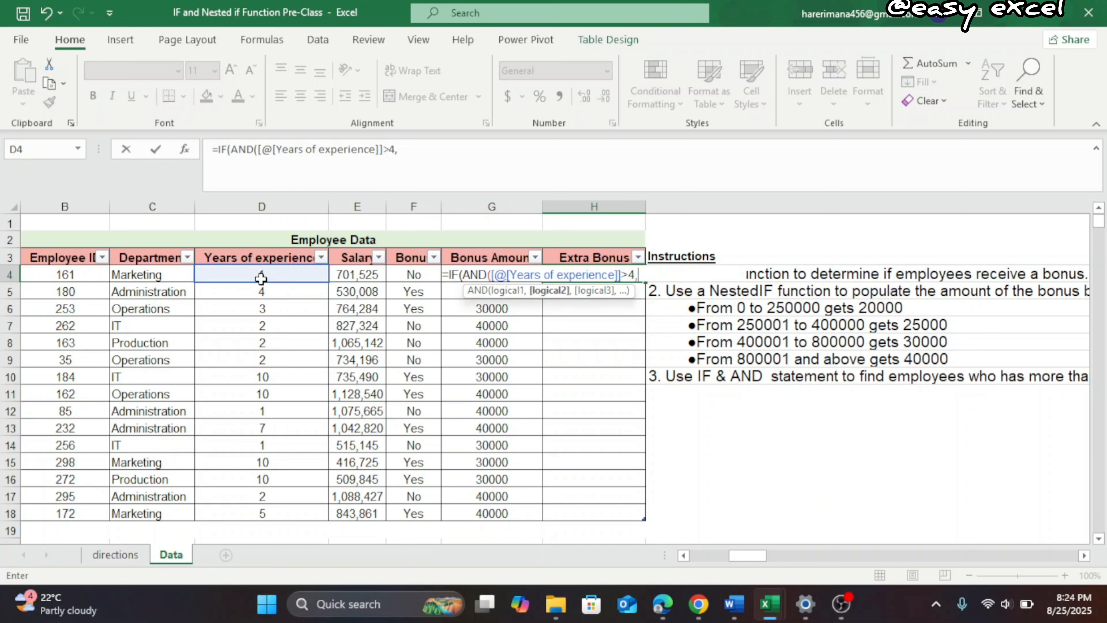
Add a second AND condition to the H4 formula, testing whether Salary is greater than 800000
{"action": "left_click", "coordinate": [357, 279]}
{"action": "type", "text": ">"}
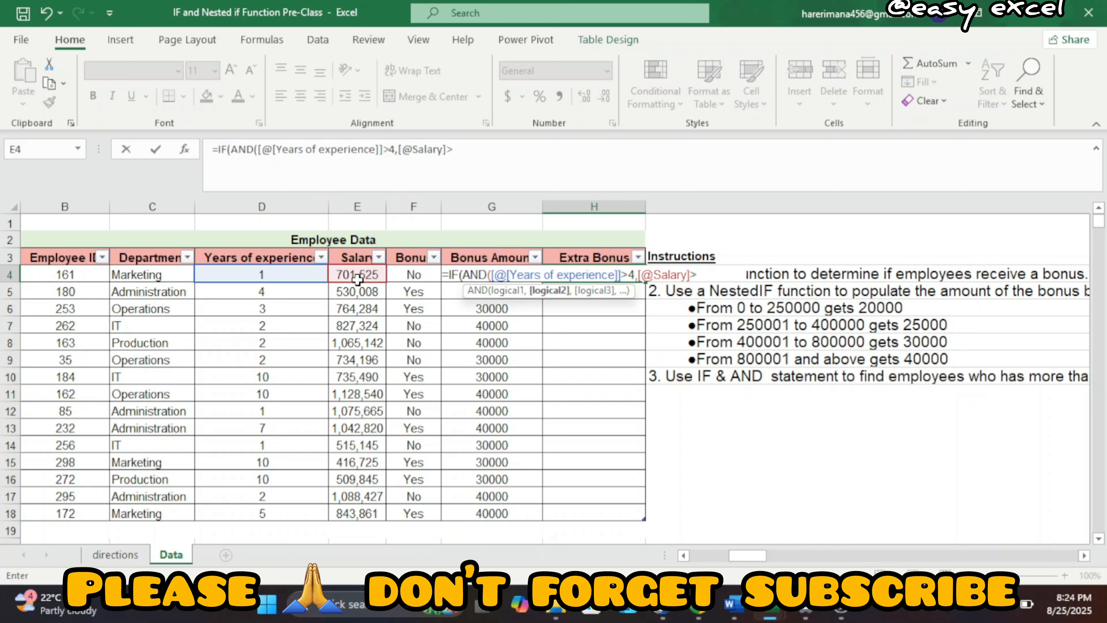
{"action": "type", "text": "800000"}
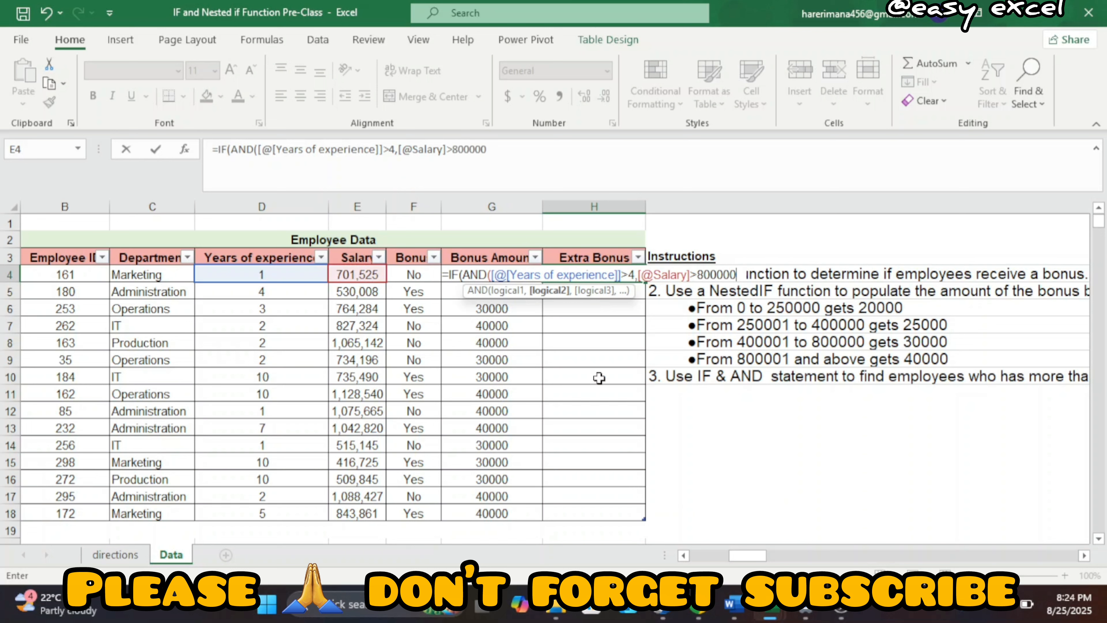